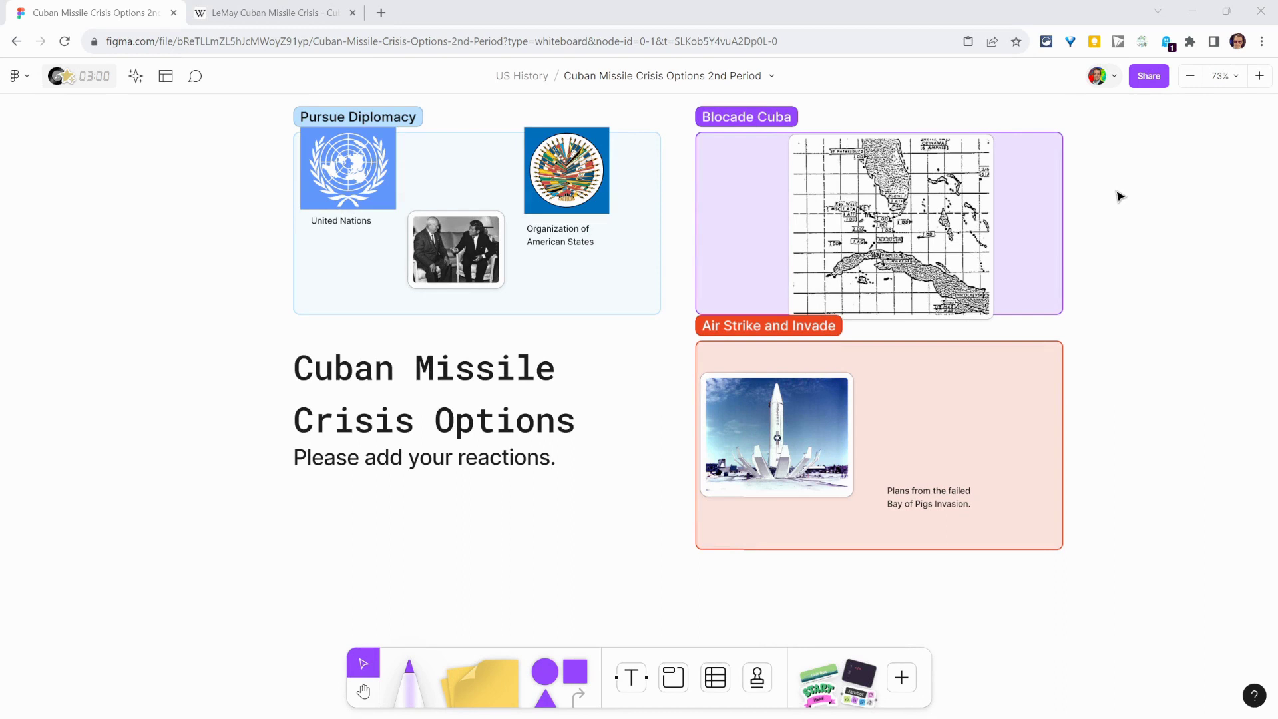
Copy the Kennedy–LeMay photo from the Wikipedia page and return to the FigJam board
{"action": "left_click", "coordinate": [245, 13]}
{"action": "right_click", "coordinate": [569, 270]}
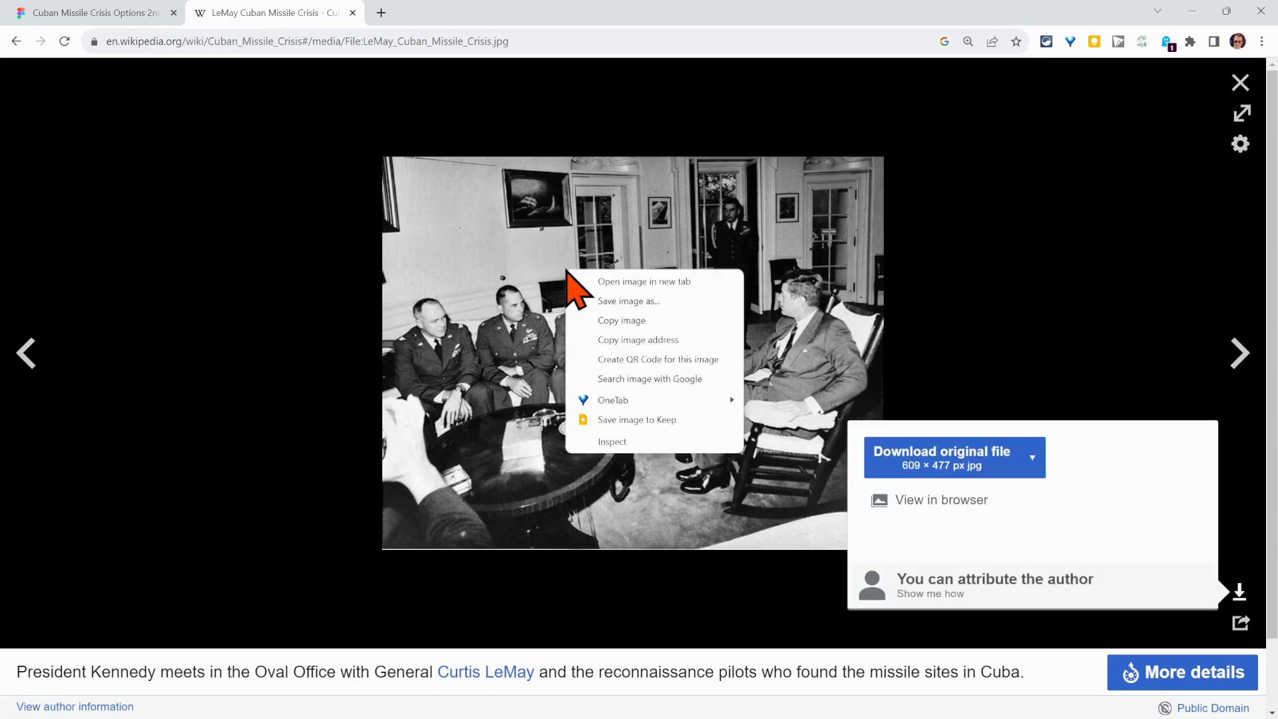
{"action": "left_click", "coordinate": [628, 322]}
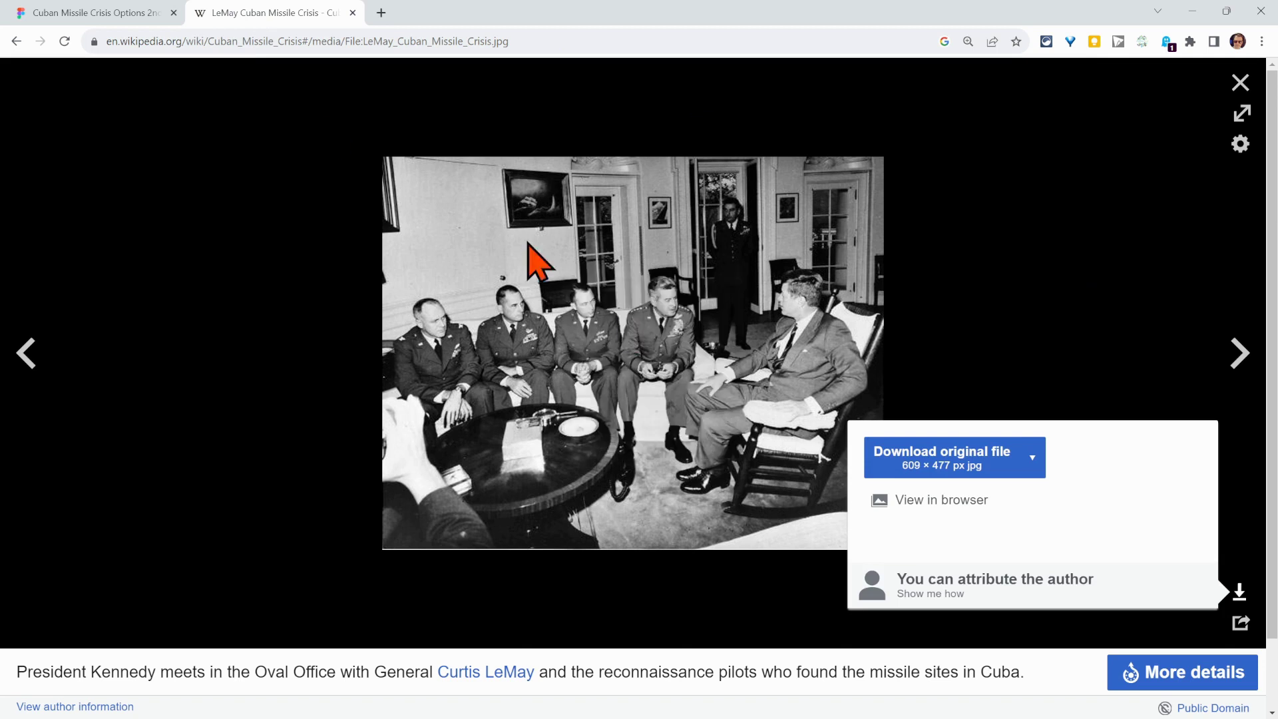
{"action": "left_click", "coordinate": [136, 13]}
Paste the photo onto the board, move it left beside the title and reselect it
{"action": "right_click", "coordinate": [320, 525]}
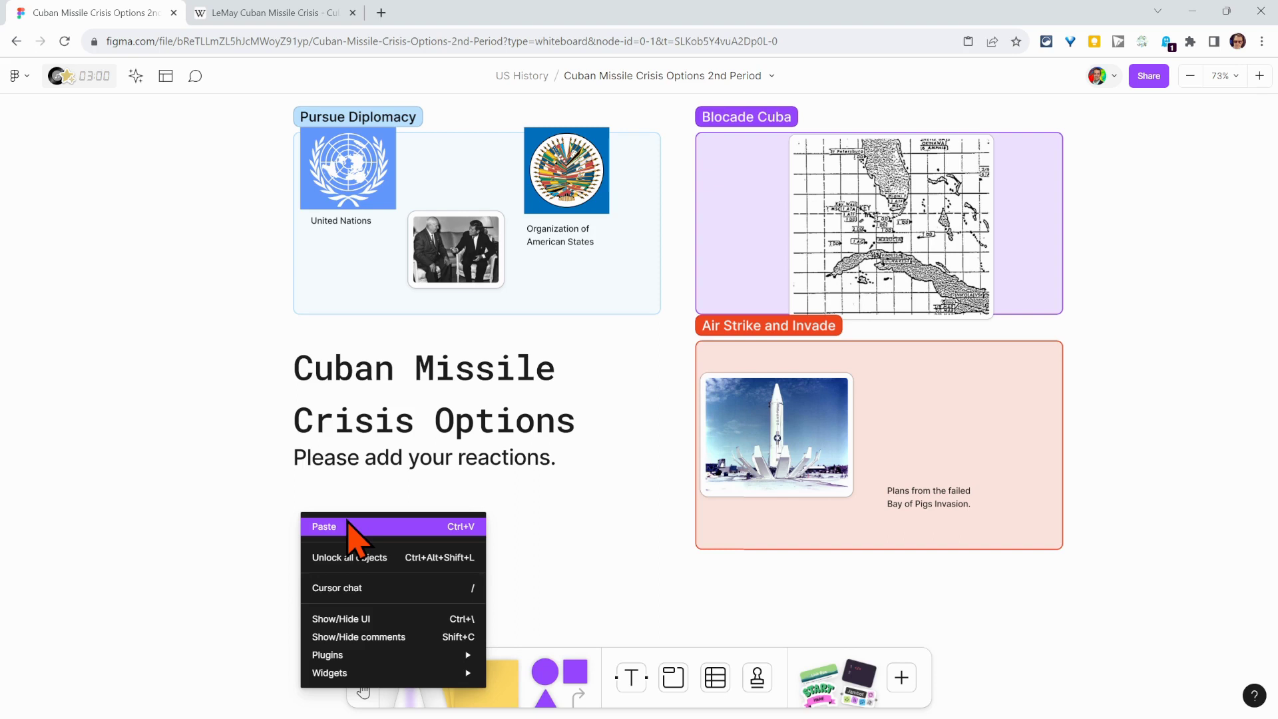
{"action": "left_click", "coordinate": [325, 526]}
{"action": "left_click_drag", "start_coordinate": [620, 329], "coordinate": [163, 497]}
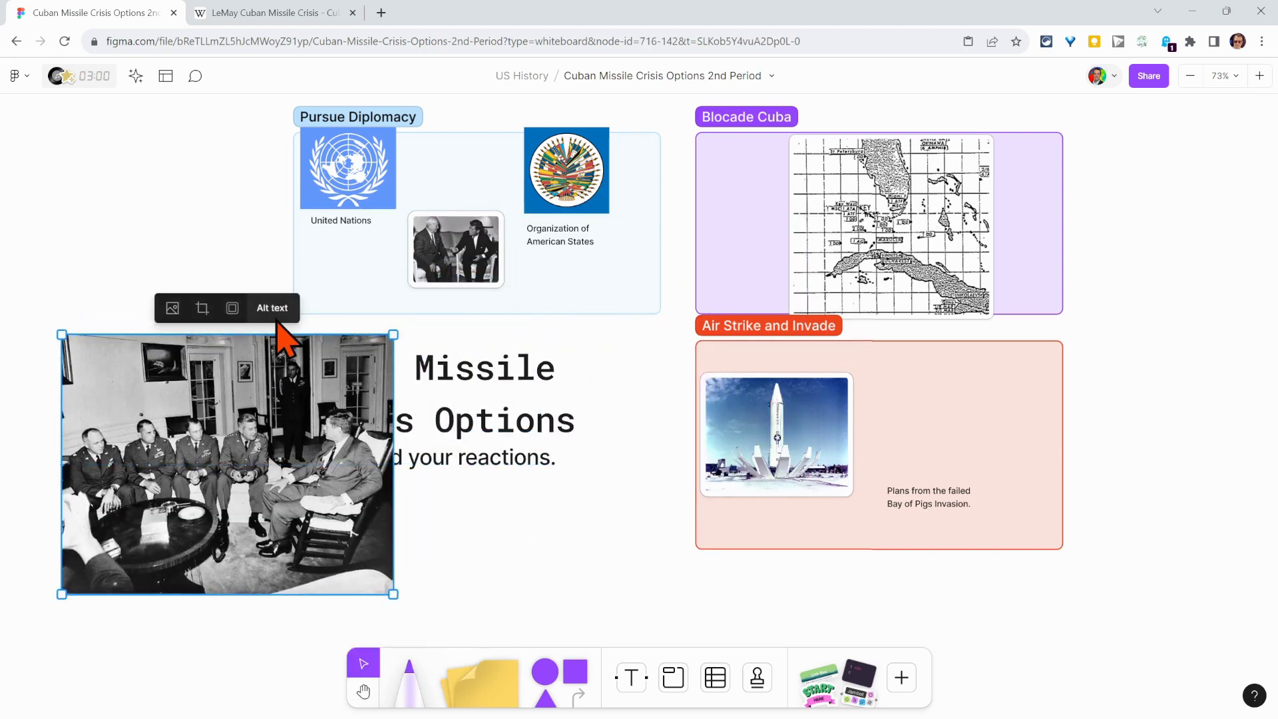
{"action": "left_click", "coordinate": [494, 564]}
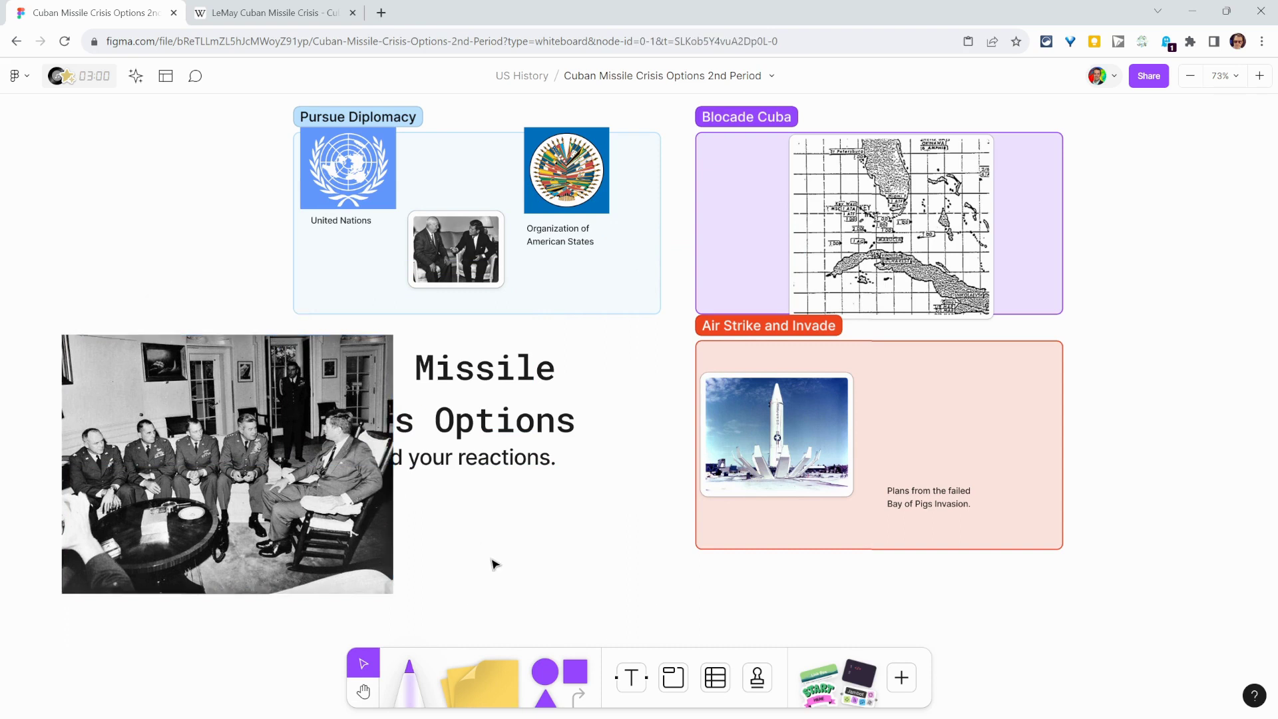
{"action": "left_click", "coordinate": [312, 516]}
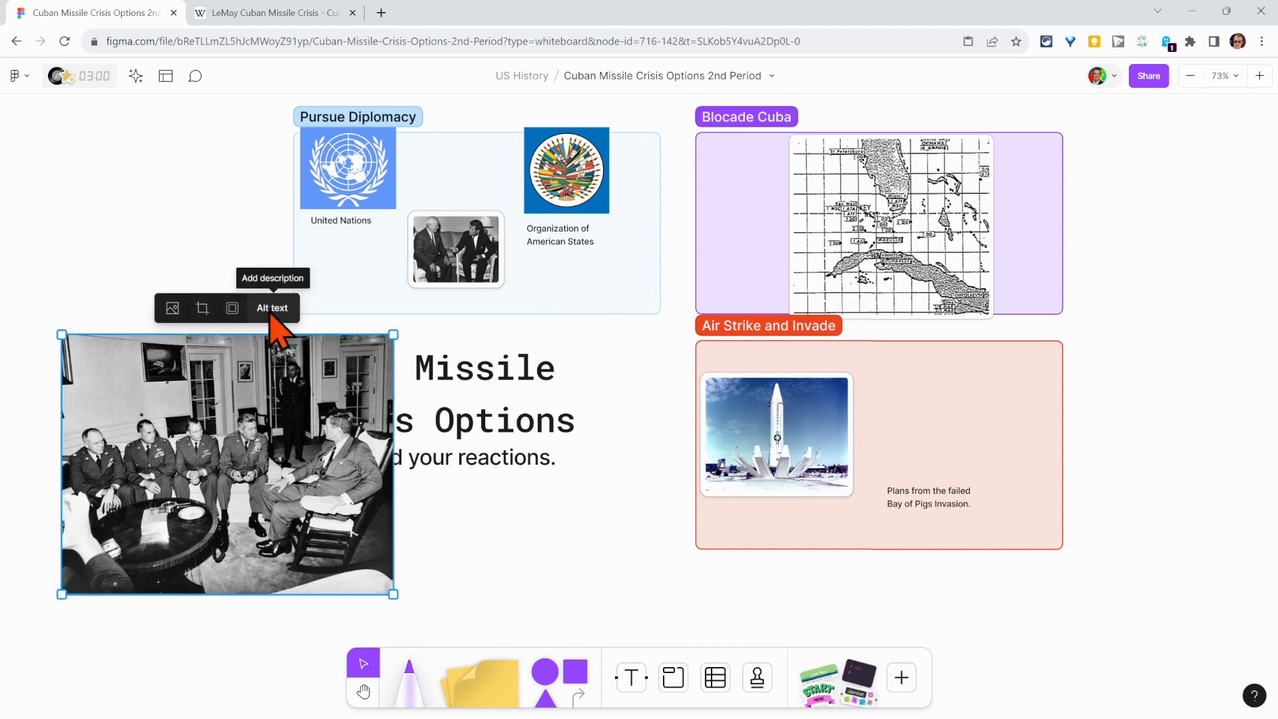
Start the photo's alt-text description, then select the full Kennedy–LeMay caption on Wikipedia
{"action": "left_click", "coordinate": [272, 308]}
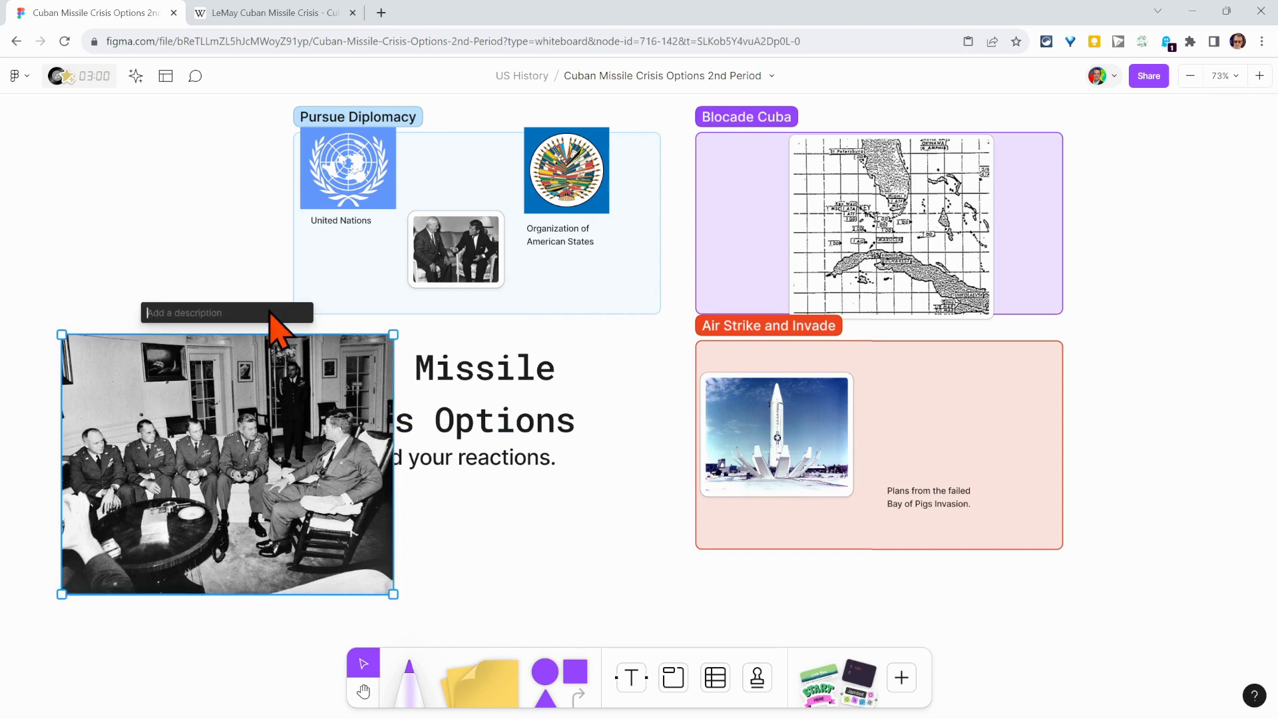
{"action": "left_click", "coordinate": [263, 14]}
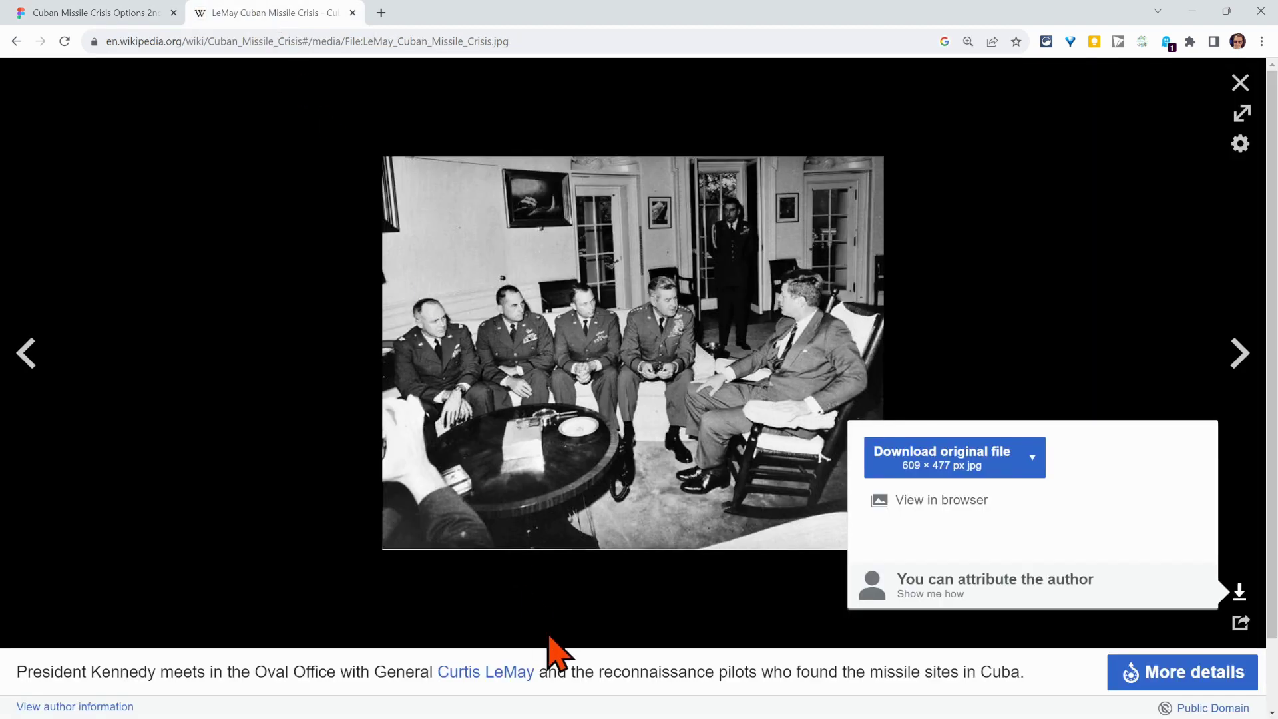
{"action": "triple_click", "coordinate": [654, 671]}
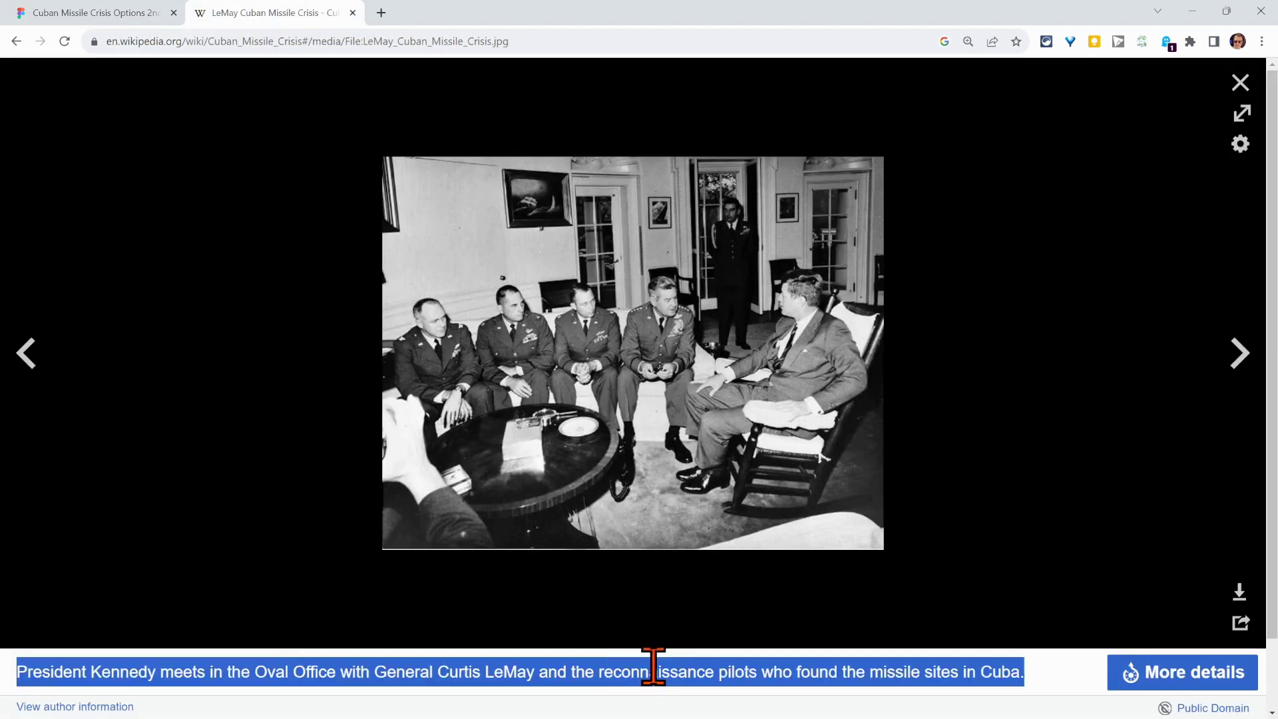
{"action": "right_click", "coordinate": [626, 671]}
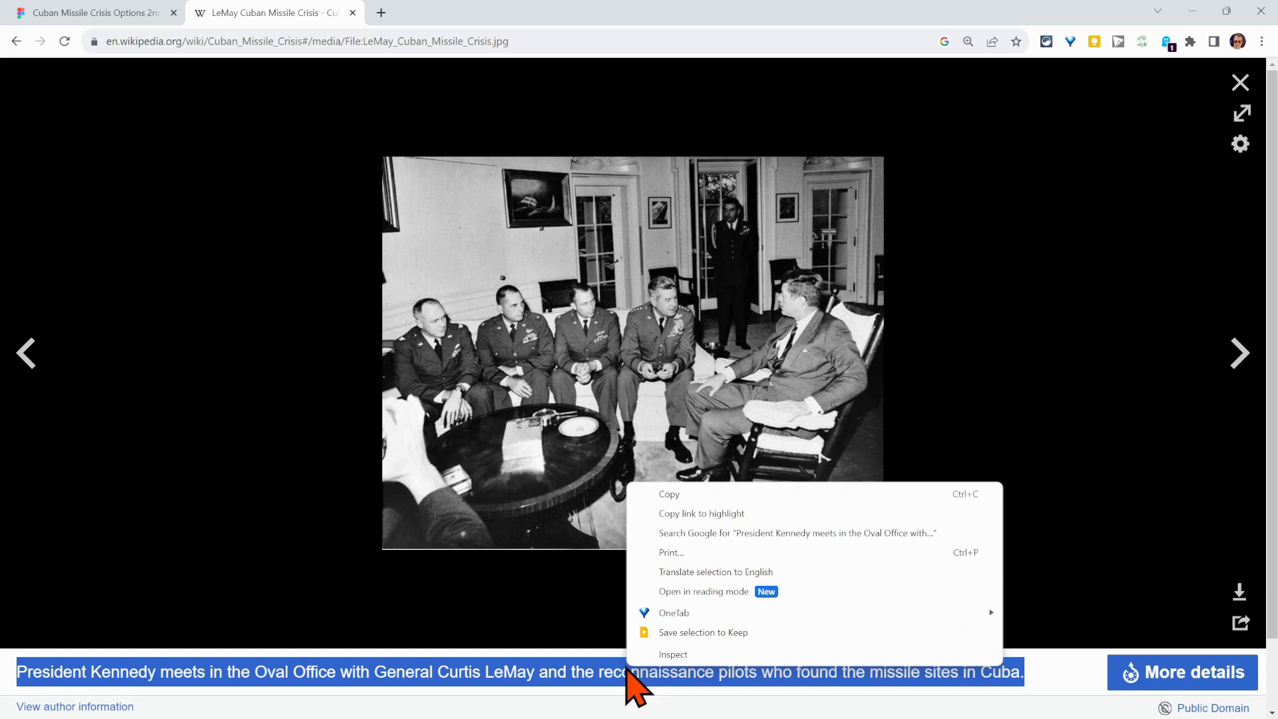
Copy the caption and paste it as the photo's alt-text description on the board
{"action": "left_click", "coordinate": [669, 494]}
{"action": "left_click", "coordinate": [95, 13]}
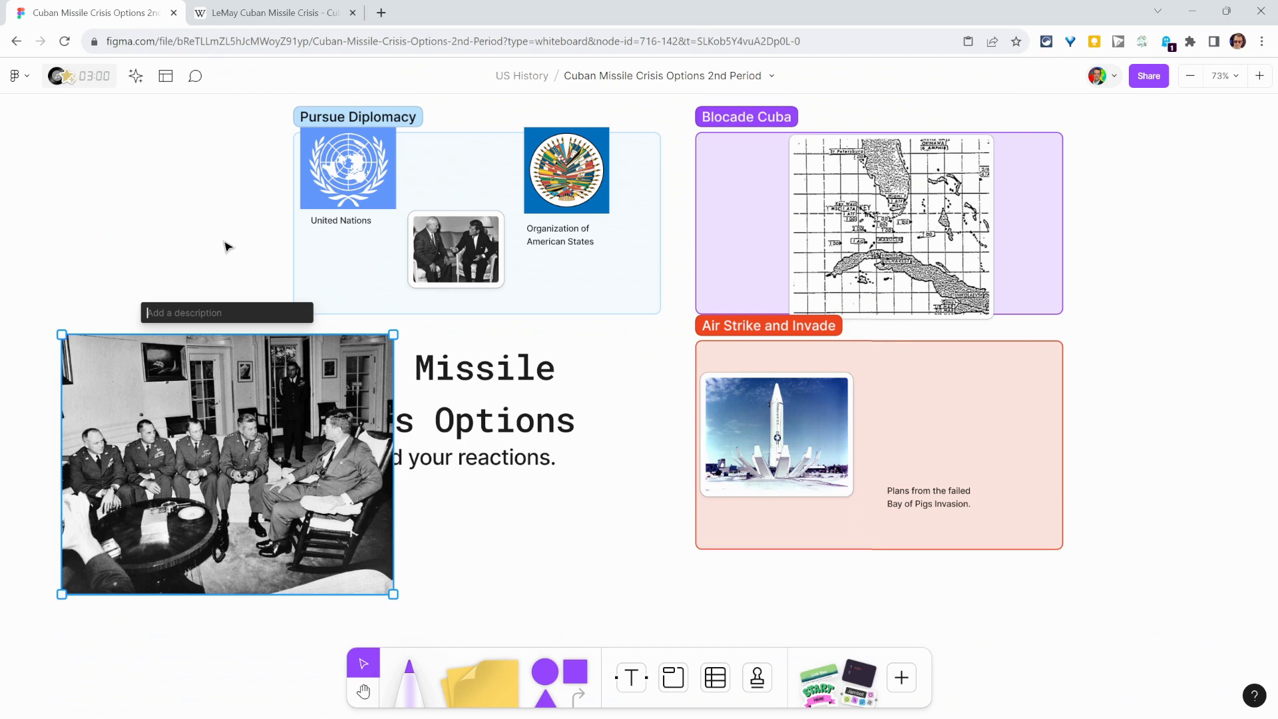
{"action": "right_click", "coordinate": [215, 312]}
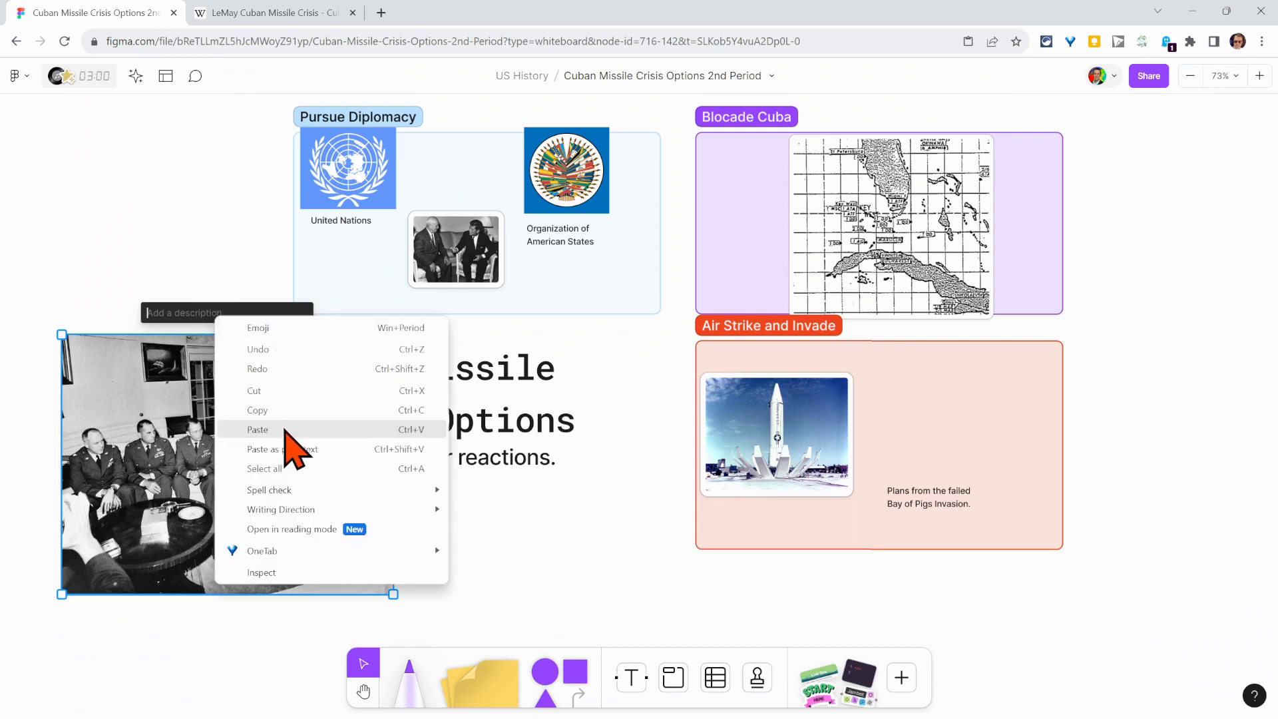
{"action": "left_click", "coordinate": [258, 429]}
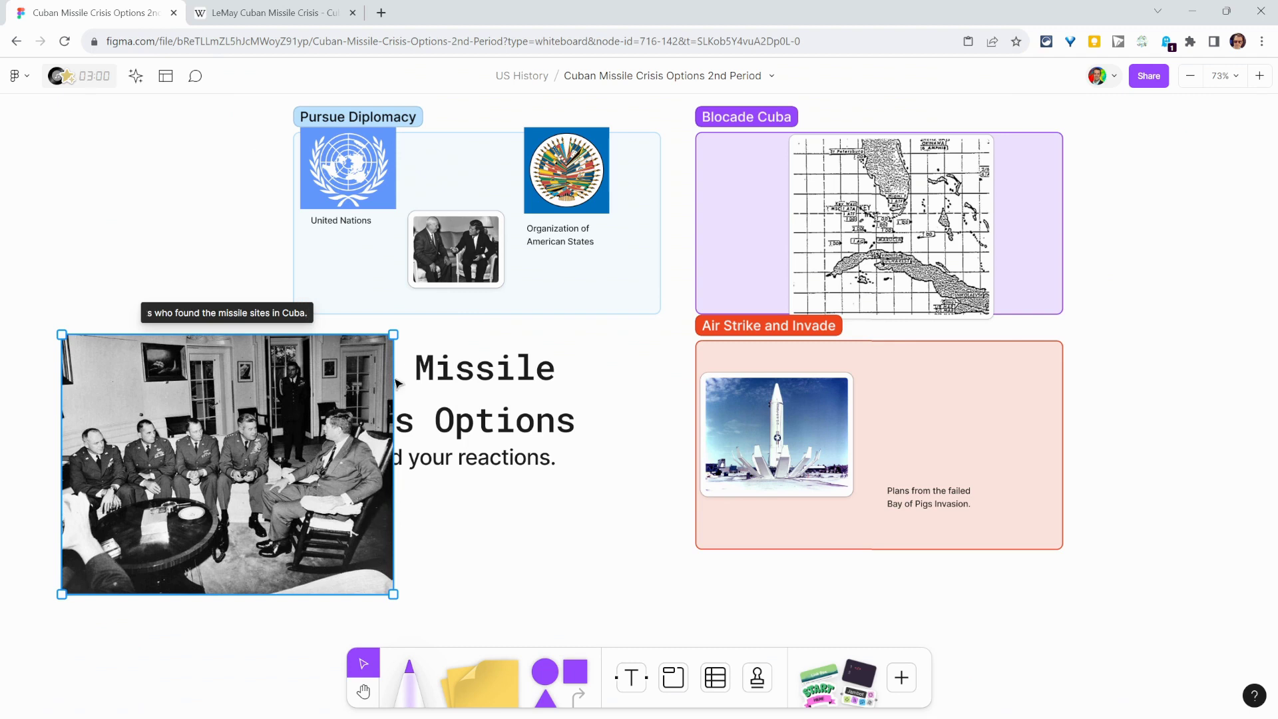
Shrink the Kennedy photo and move it just below the title text
{"action": "left_click", "coordinate": [430, 537]}
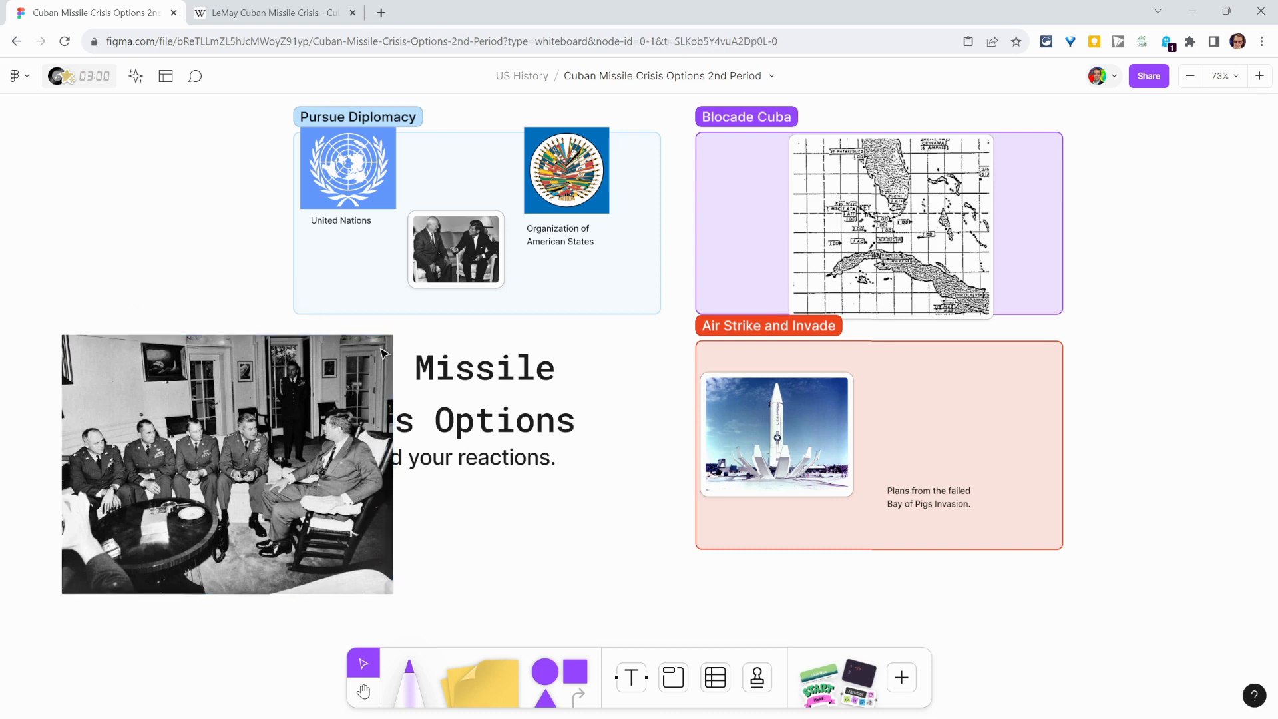
{"action": "left_click", "coordinate": [384, 354]}
{"action": "left_click_drag", "start_coordinate": [393, 336], "coordinate": [243, 455]}
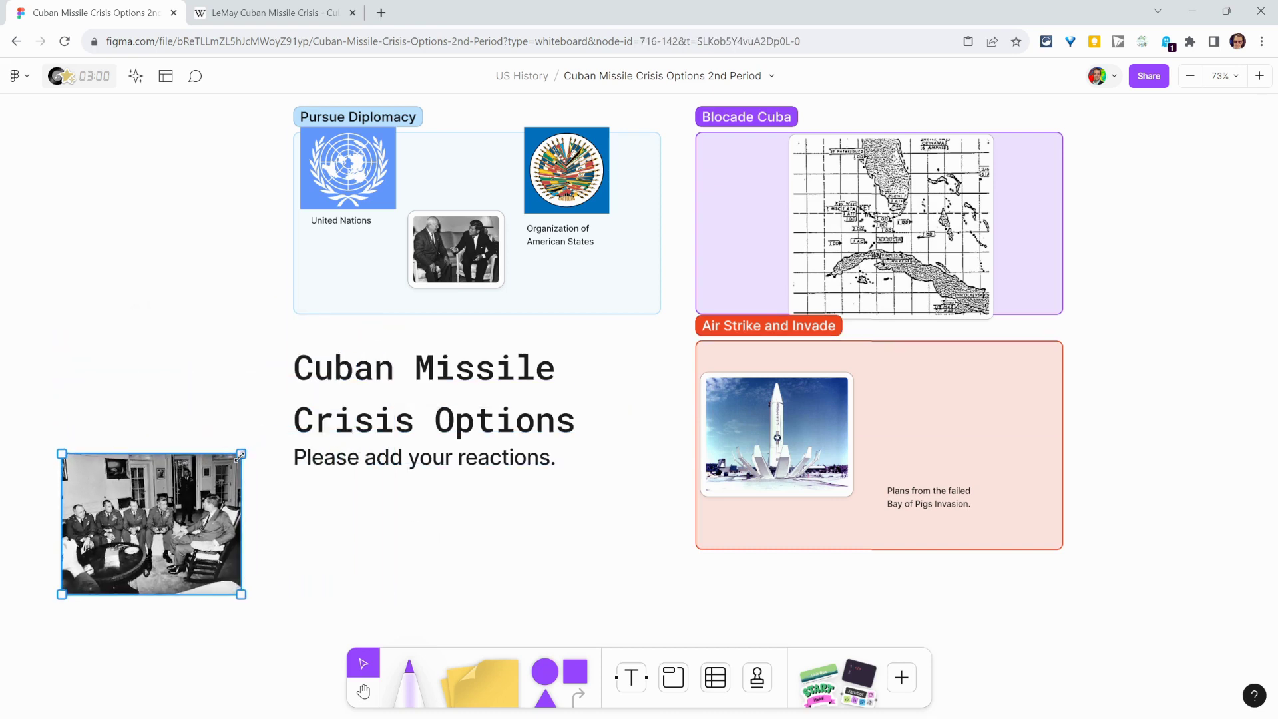
{"action": "left_click_drag", "start_coordinate": [150, 525], "coordinate": [436, 558]}
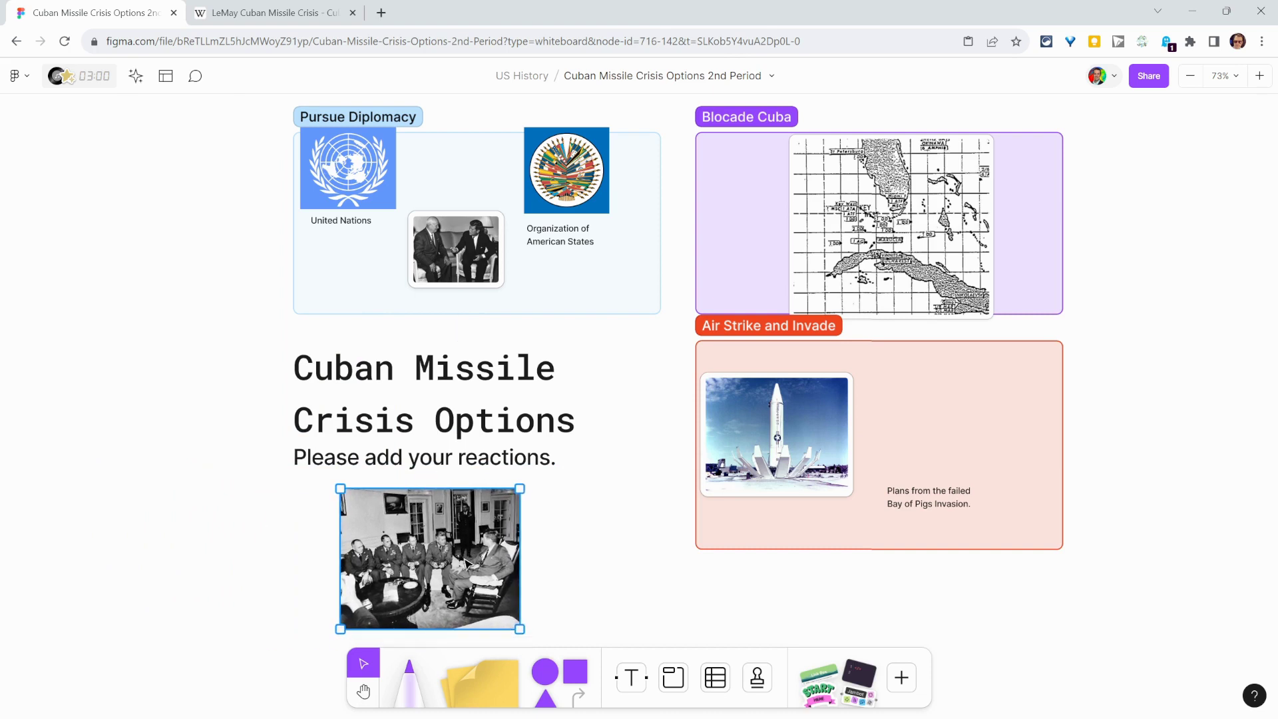